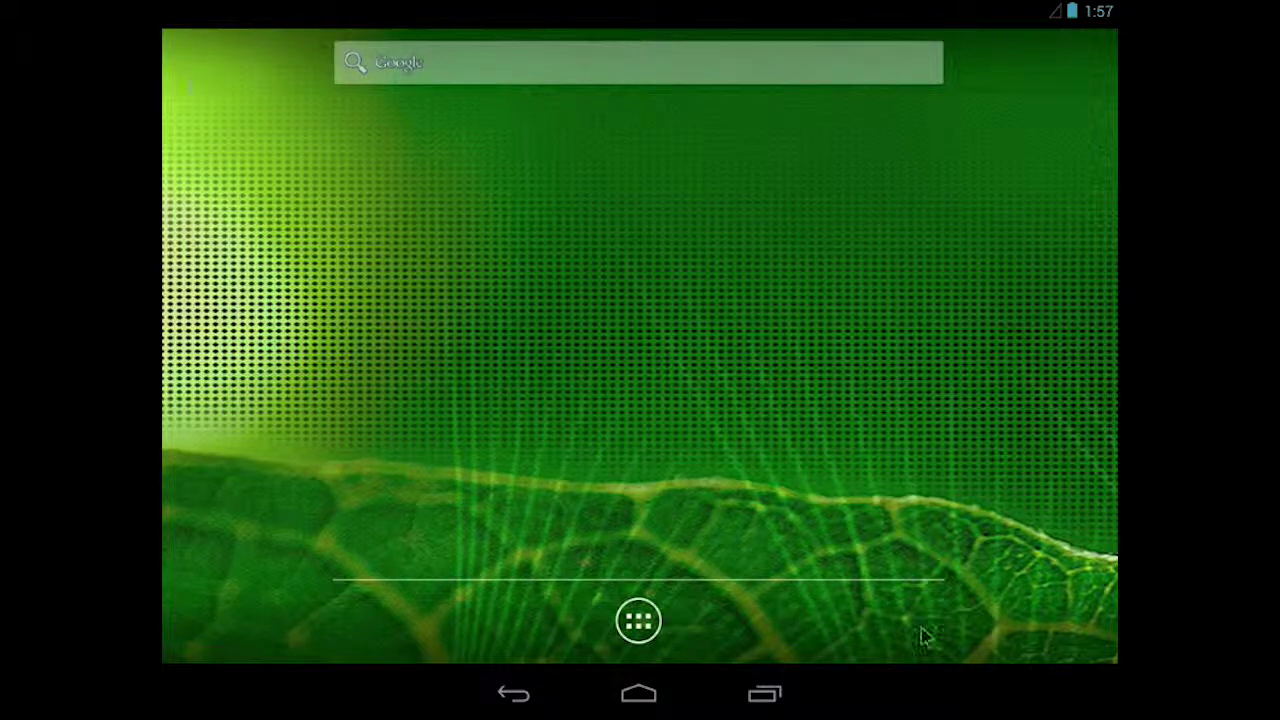
# - Launch the Email app from the All Apps drawer
pyautogui.click(631, 623)
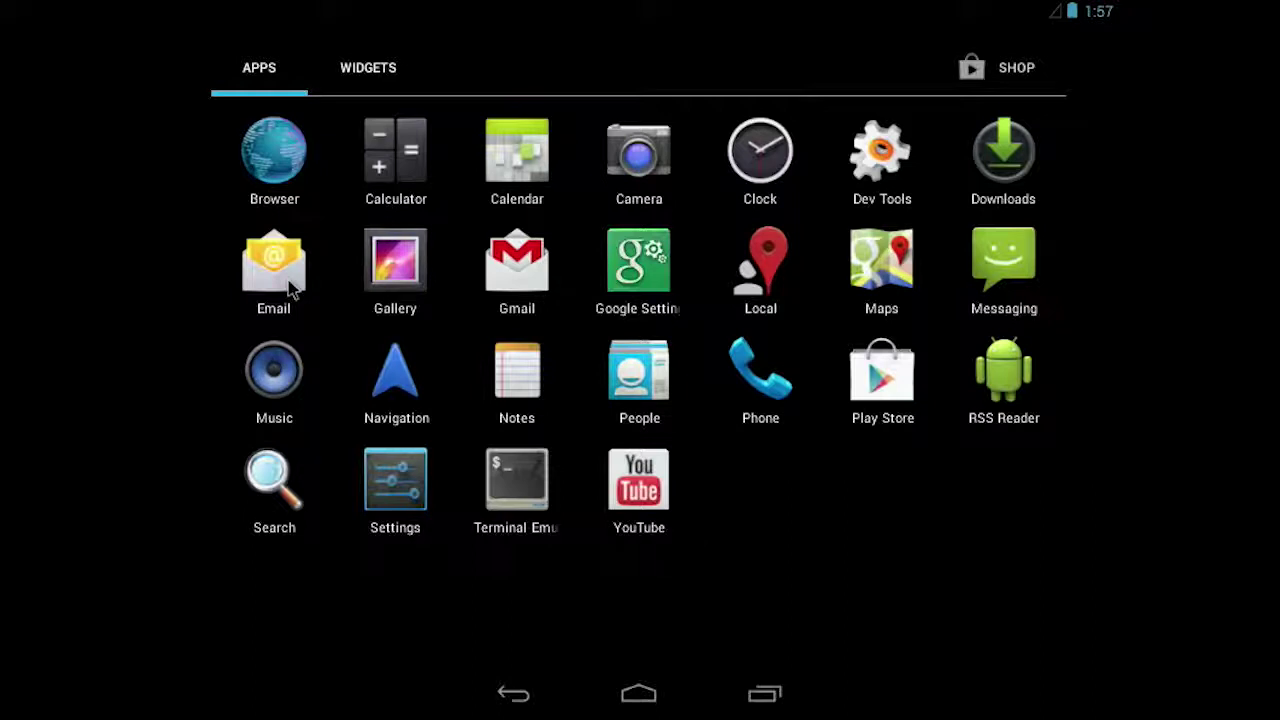
pyautogui.click(290, 288)
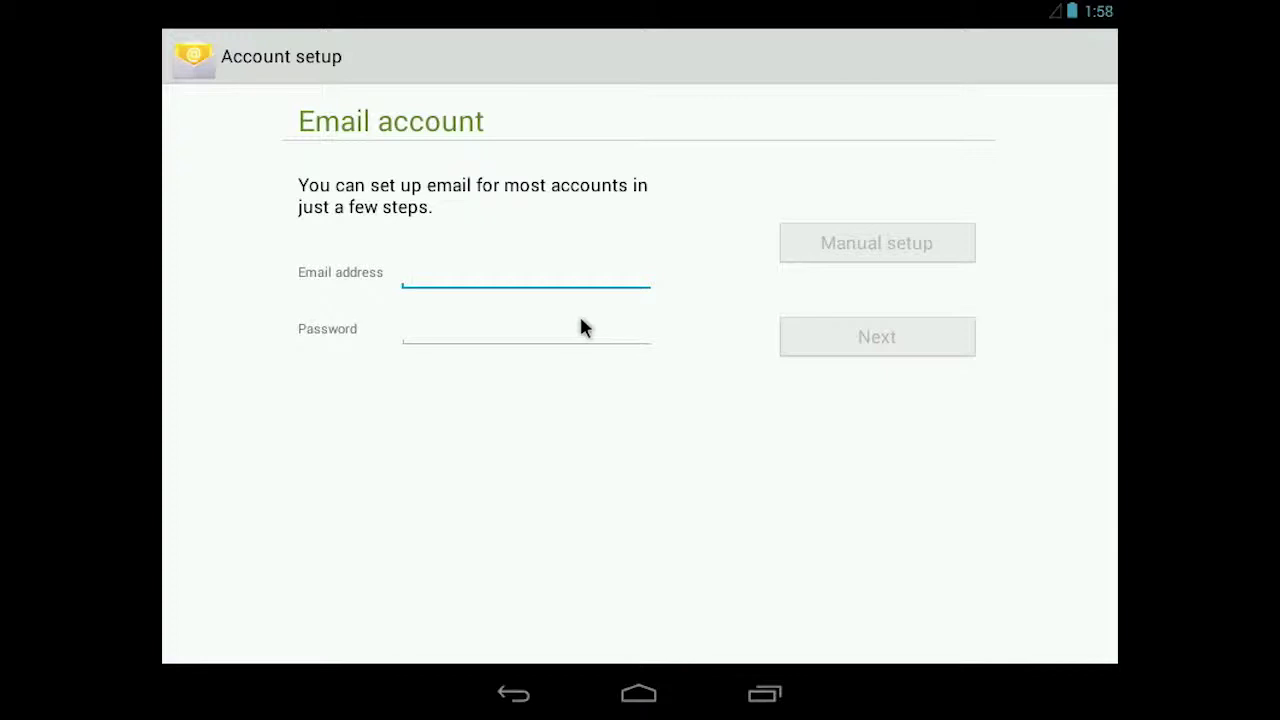
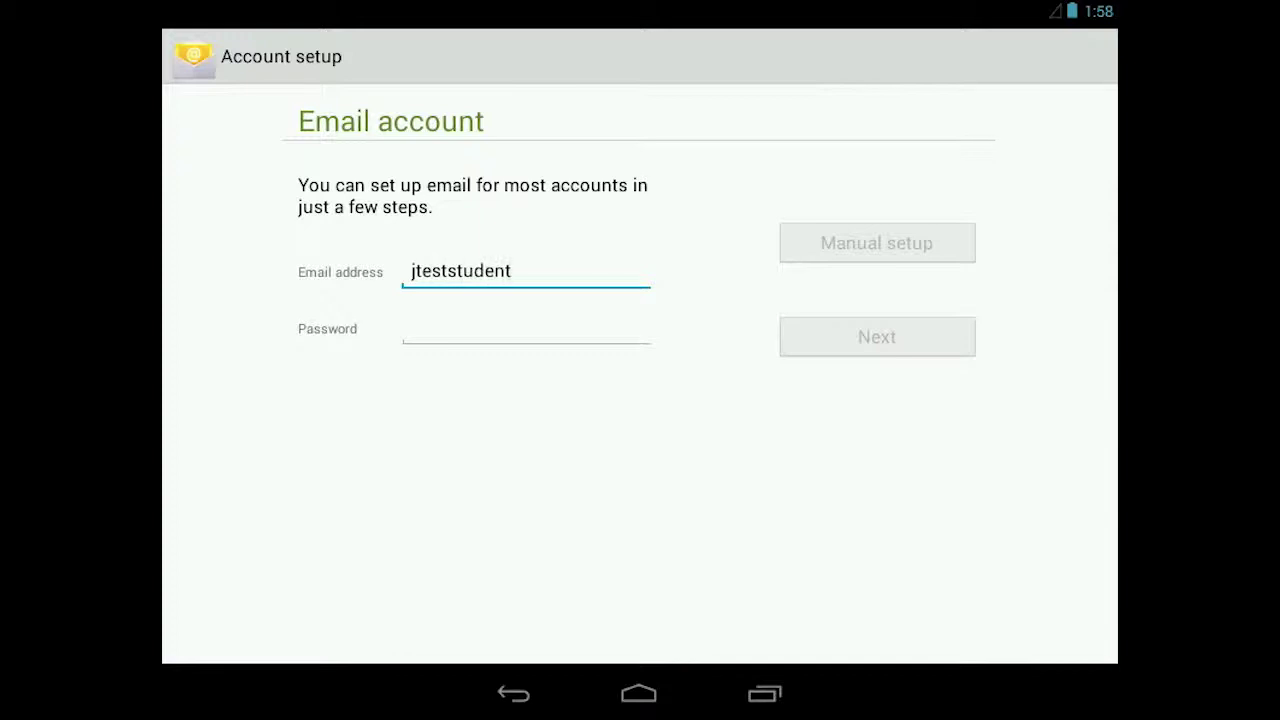
pyautogui.press('Tab')
pyautogui.write('**********')
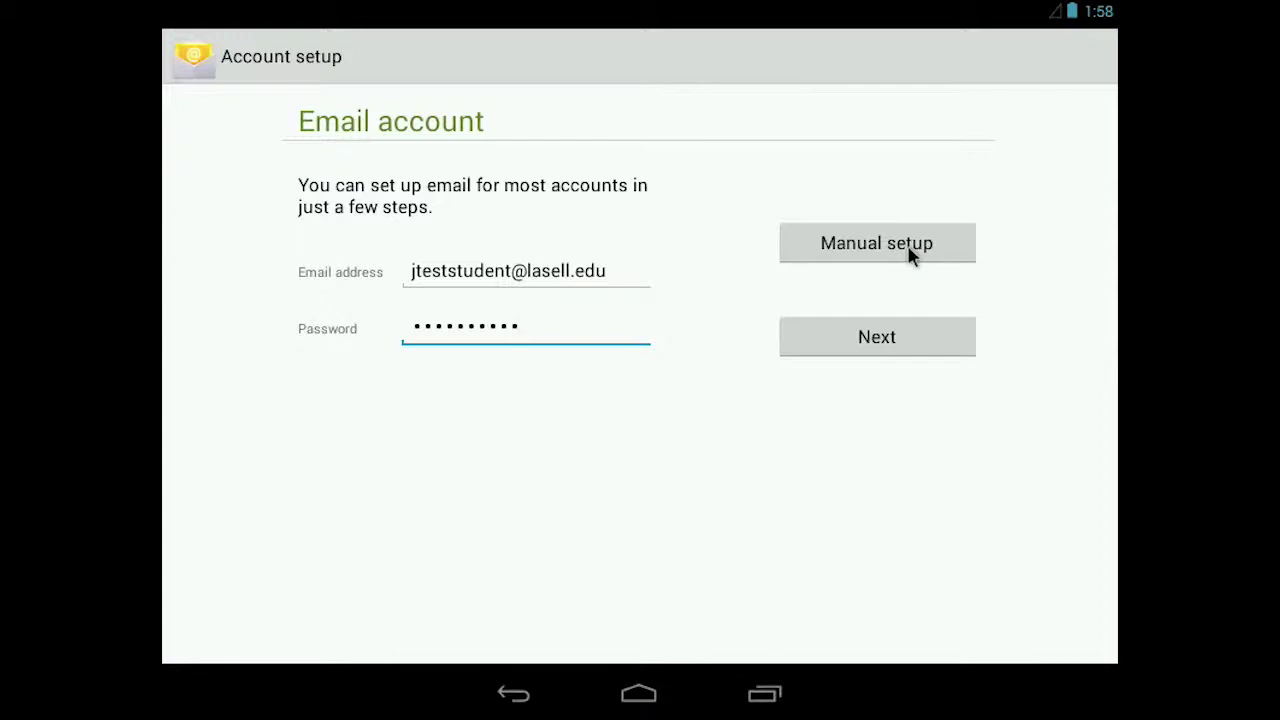
pyautogui.click(910, 254)
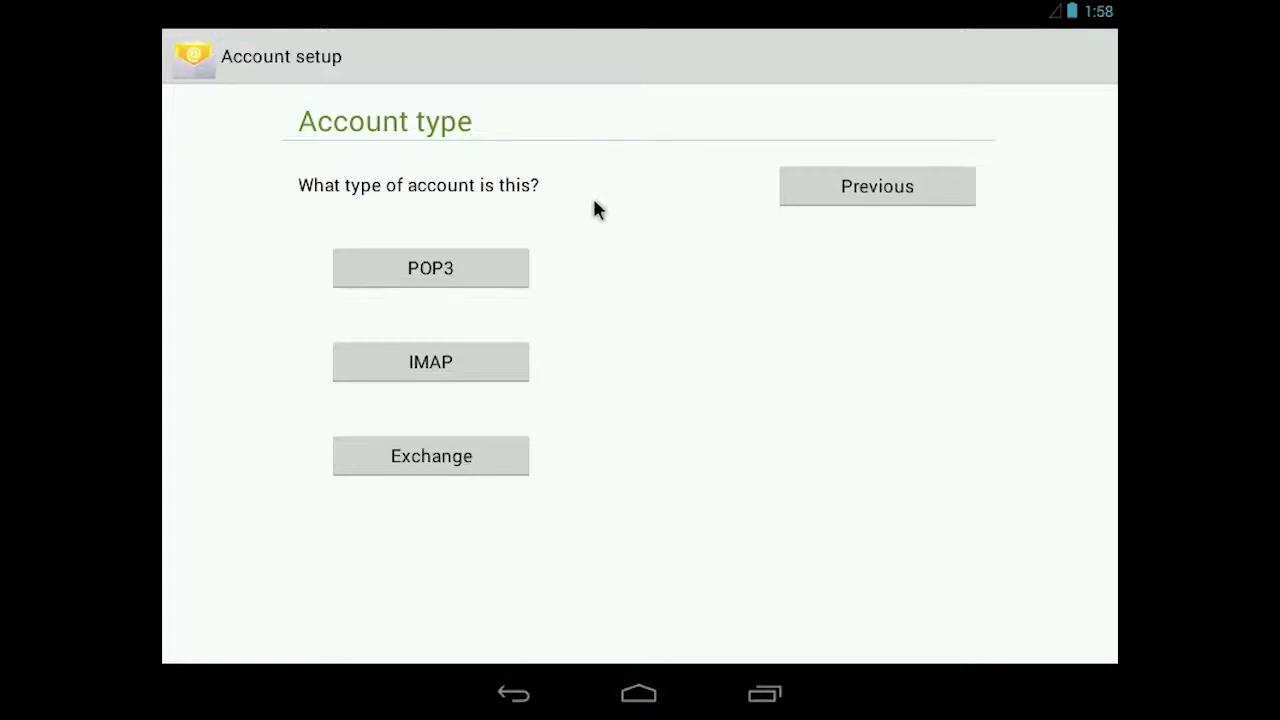
pyautogui.click(500, 463)
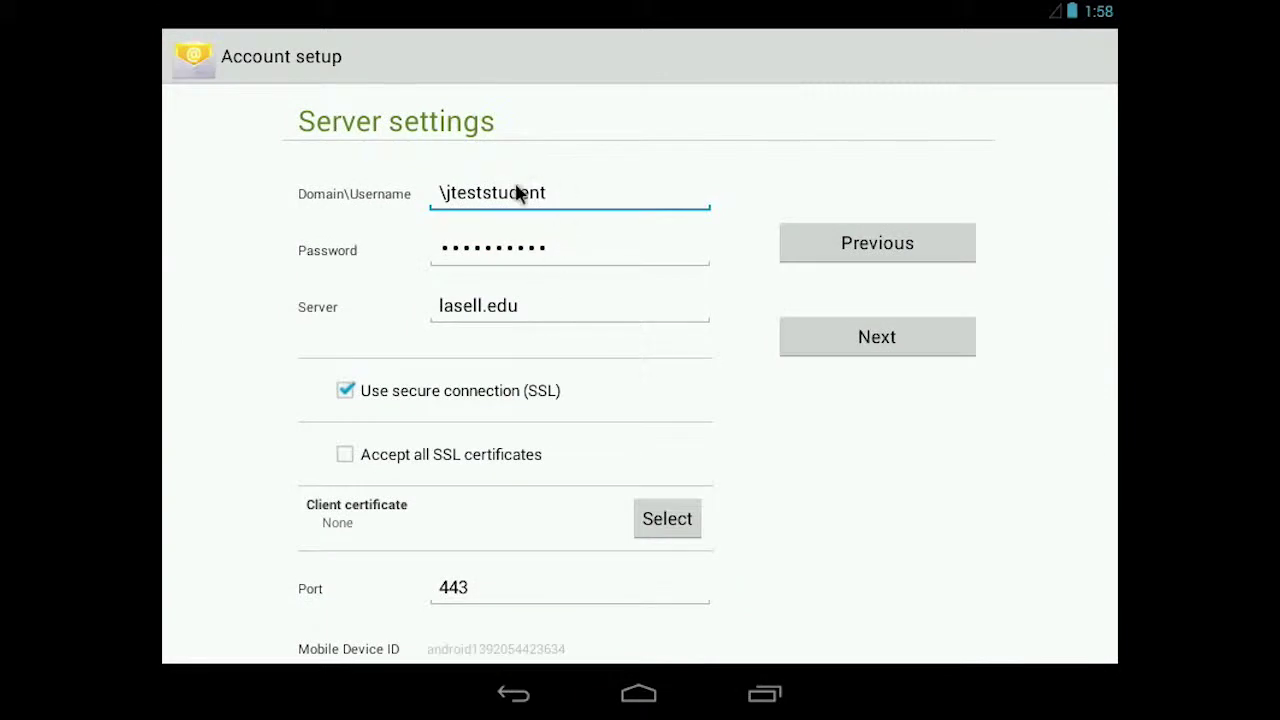
pyautogui.click(587, 195)
pyautogui.press('BackSpace')
pyautogui.press('BackSpace')
pyautogui.press('BackSpace')
pyautogui.press('BackSpace')
pyautogui.press('BackSpace')
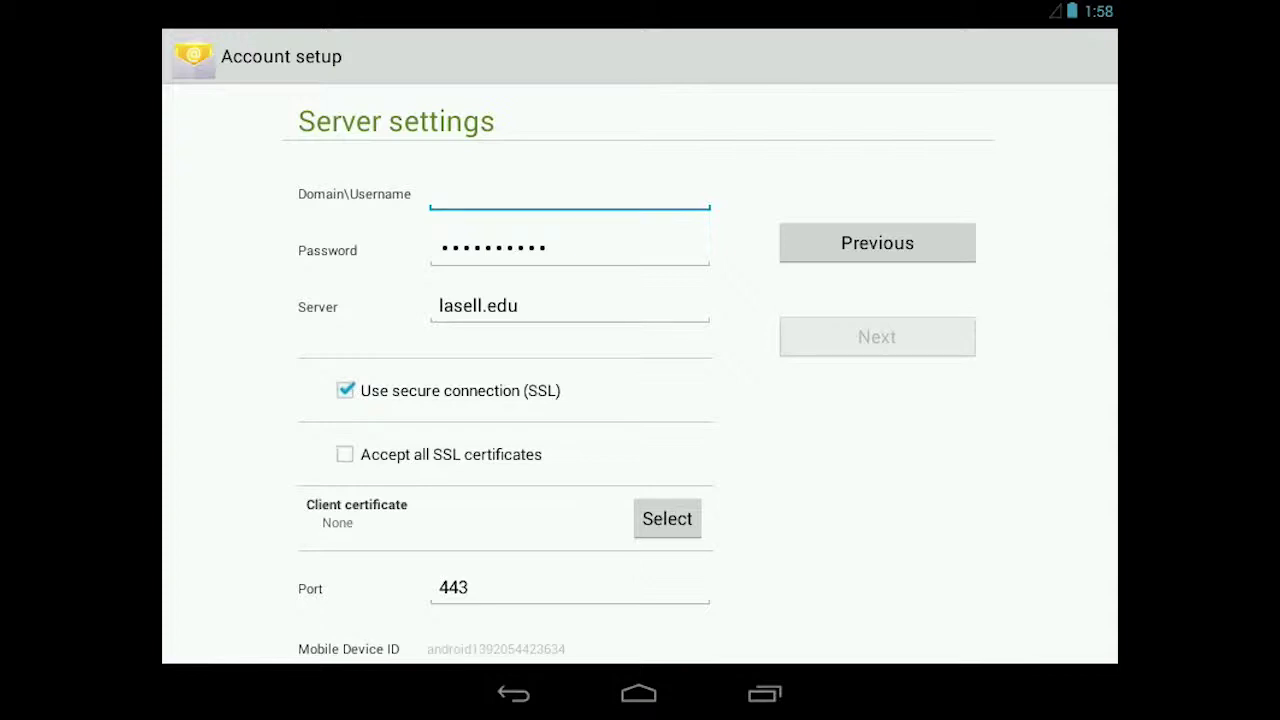
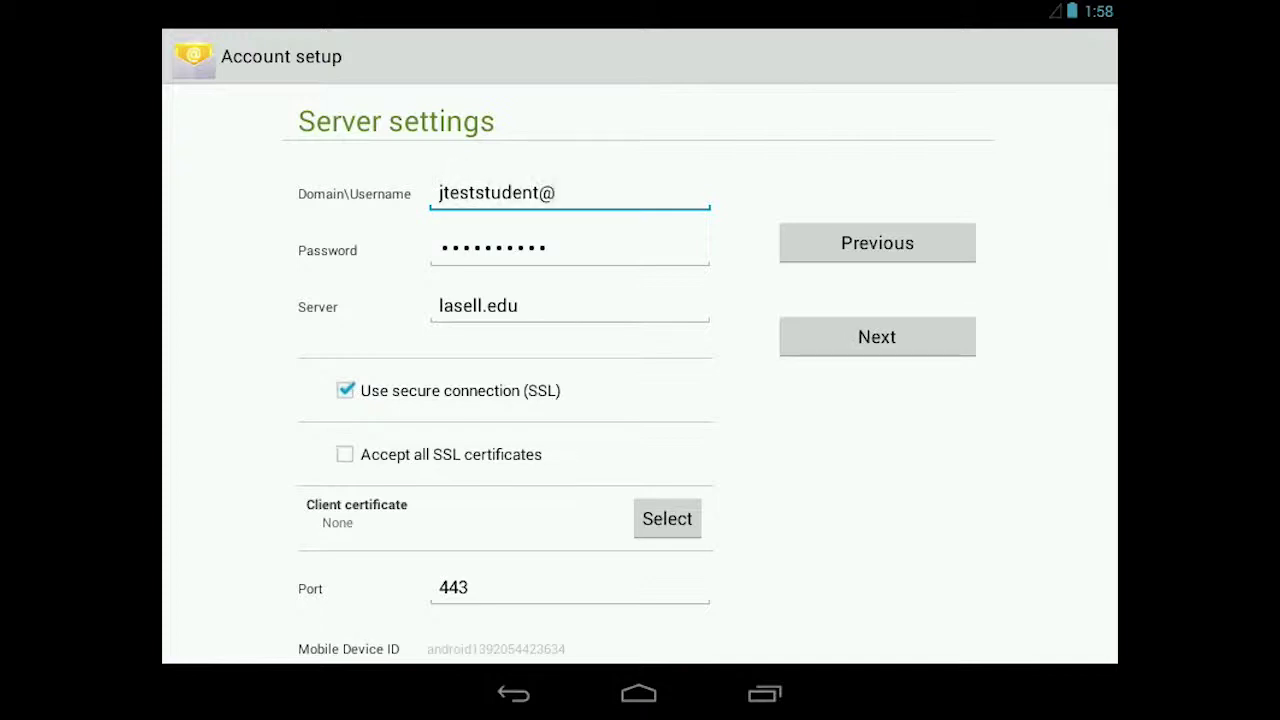
pyautogui.press('Tab')
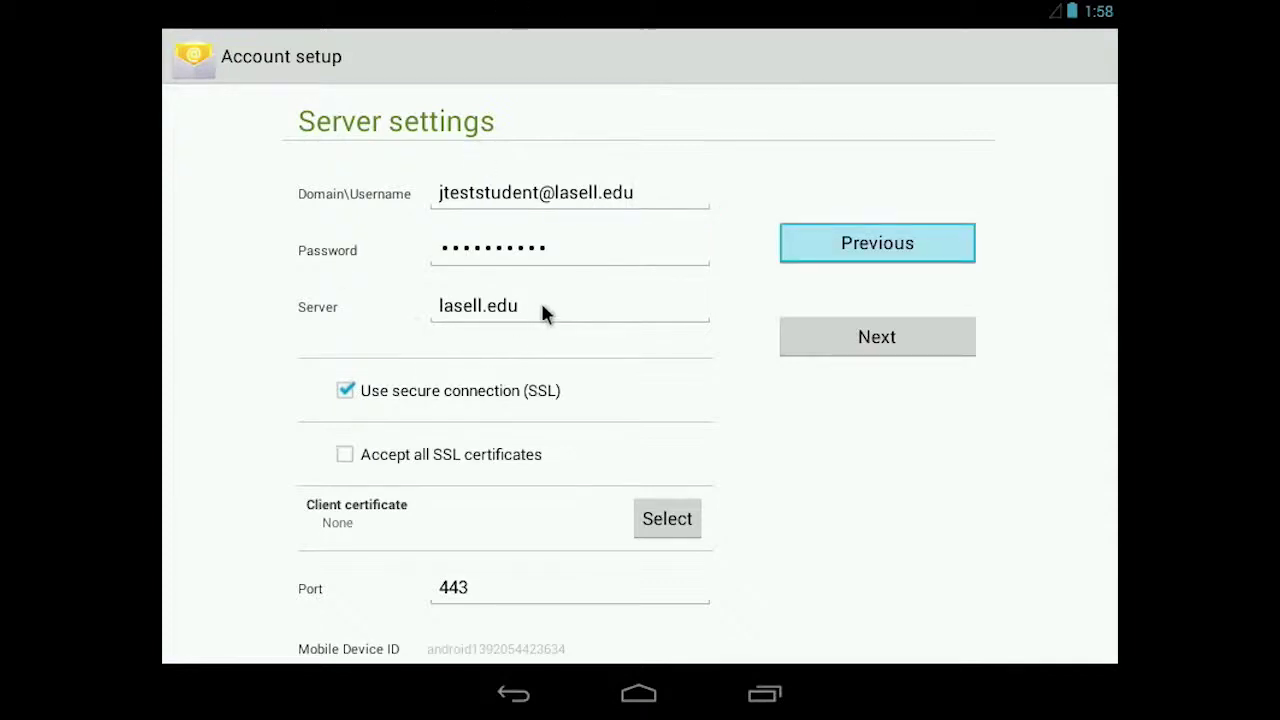
pyautogui.click(566, 244)
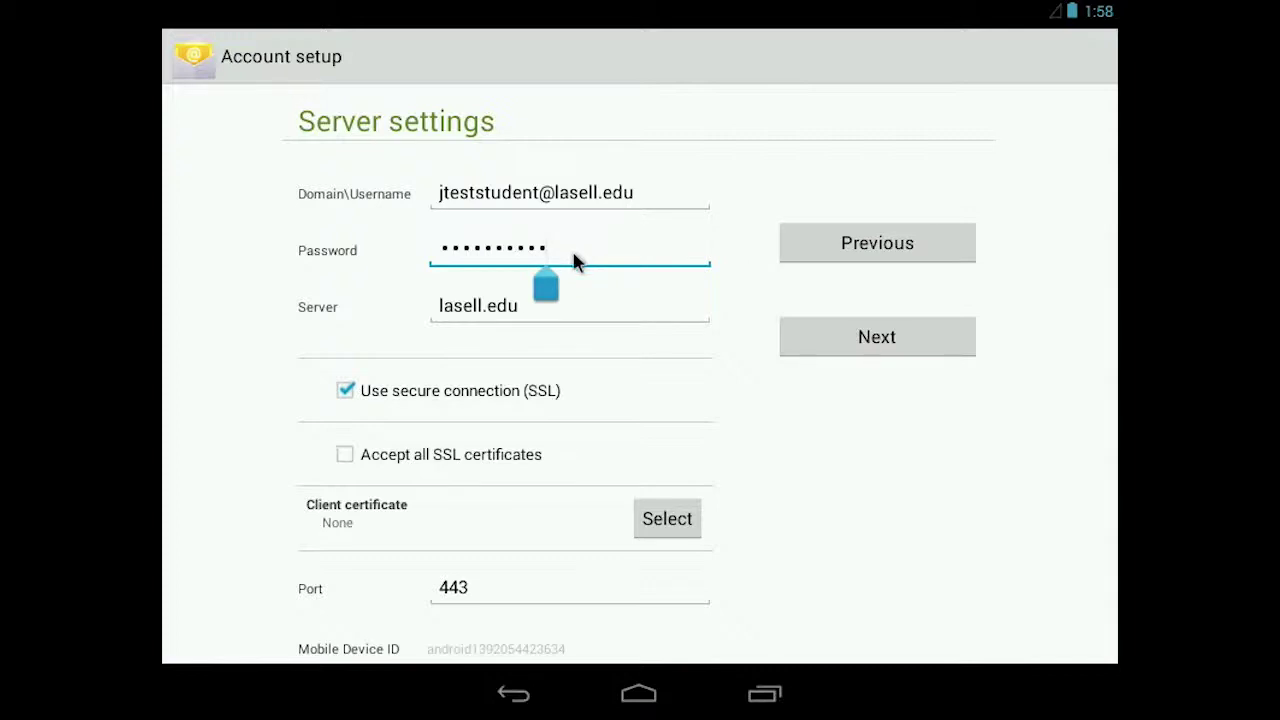
# - Change the server from lasell.edu to m.outlook.com and submit the settings
pyautogui.click(492, 314)
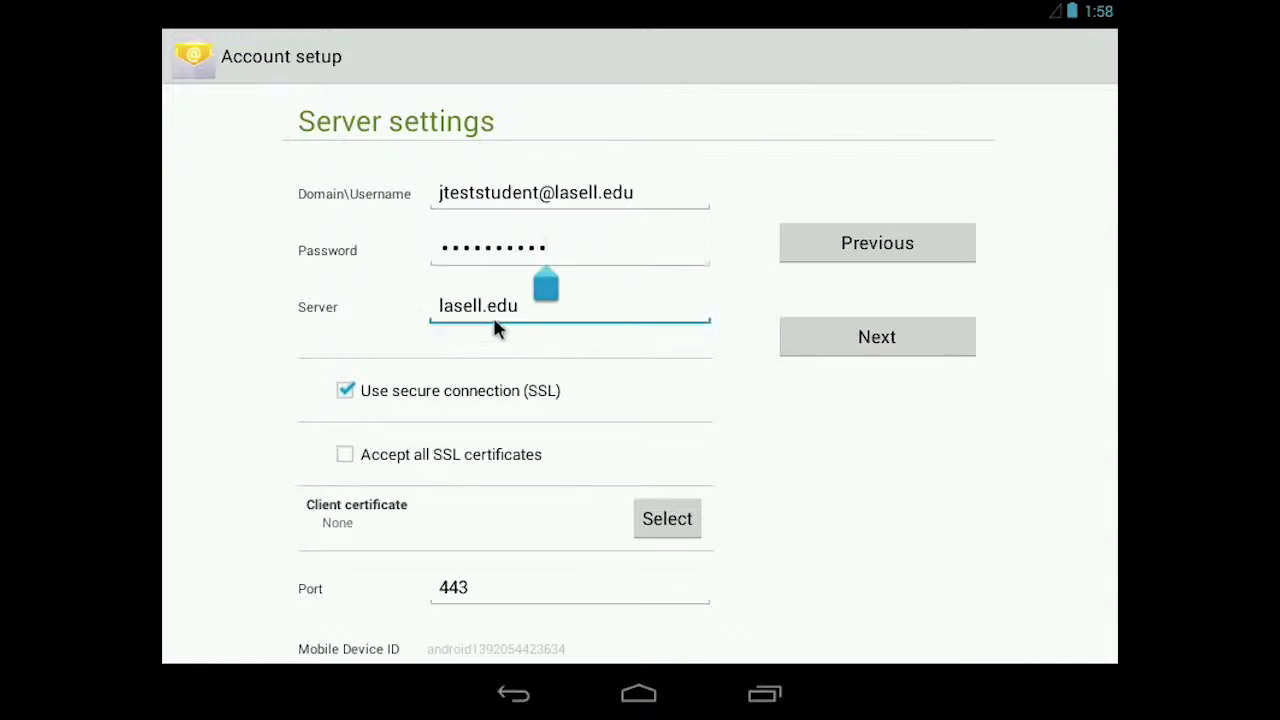
pyautogui.press('BackSpace')
pyautogui.press('BackSpace')
pyautogui.press('BackSpace')
pyautogui.press('BackSpace')
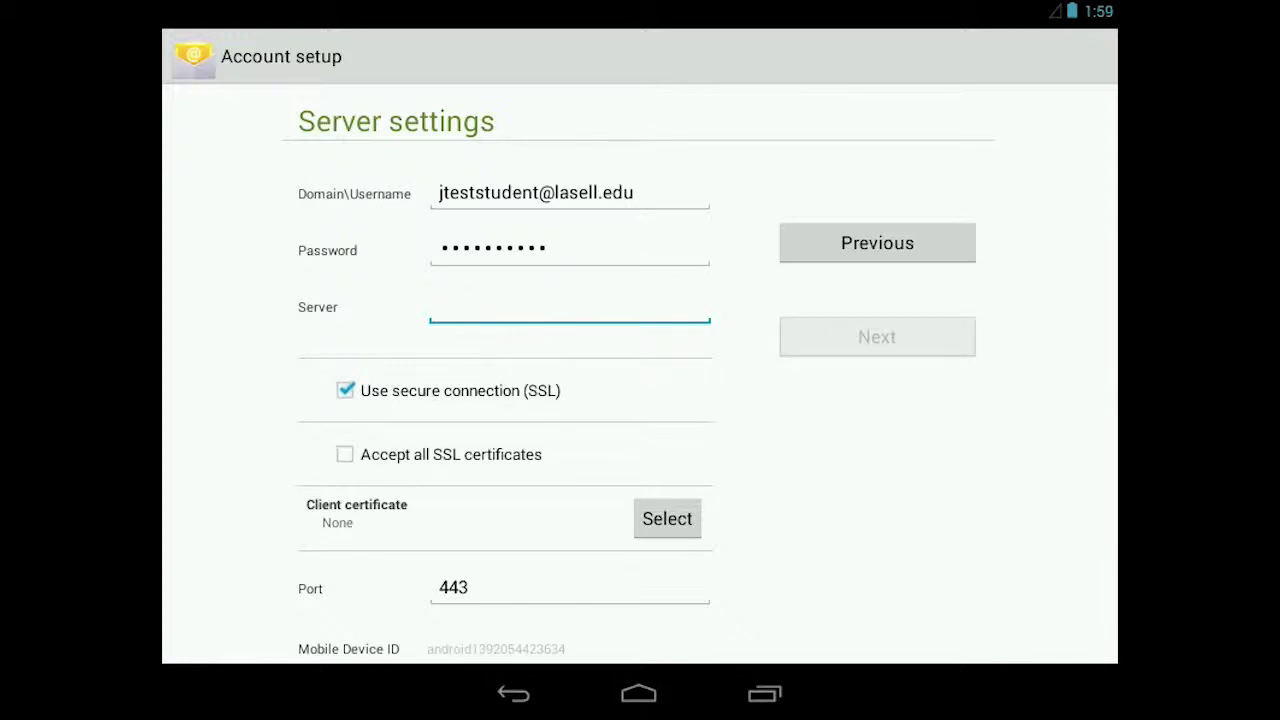
pyautogui.write('m.')
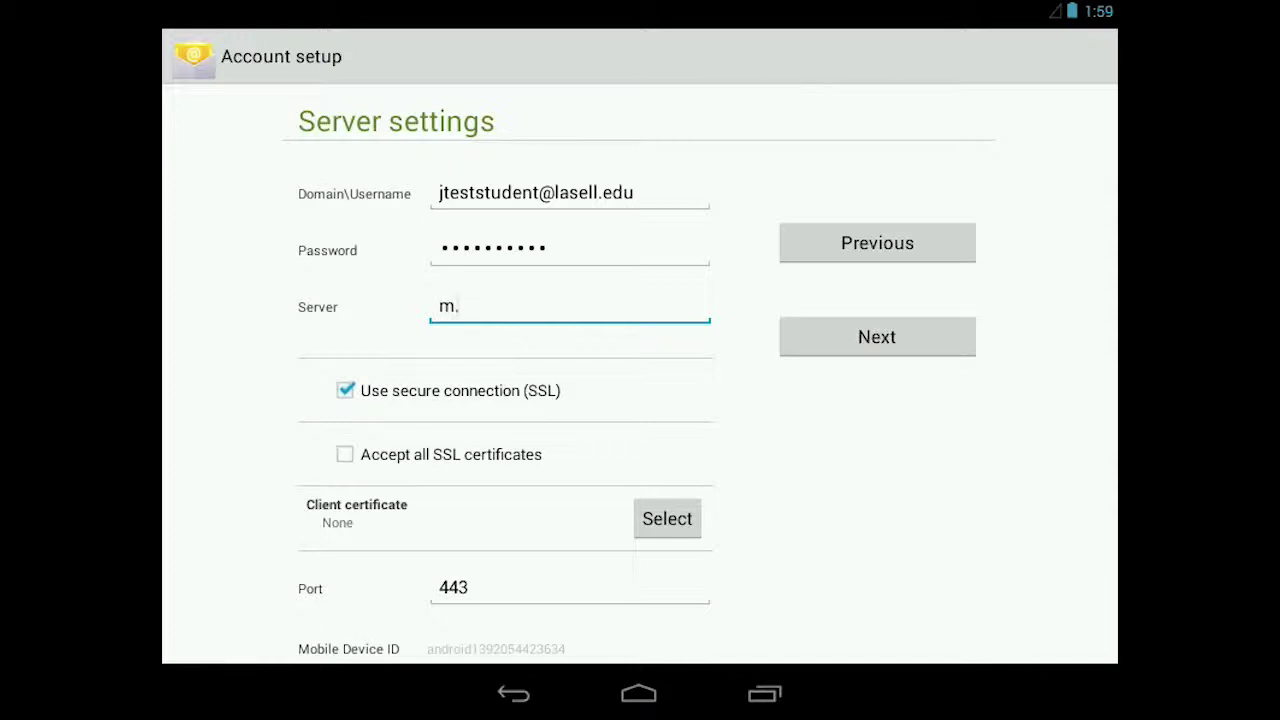
pyautogui.write('outlook.')
pyautogui.write('com')
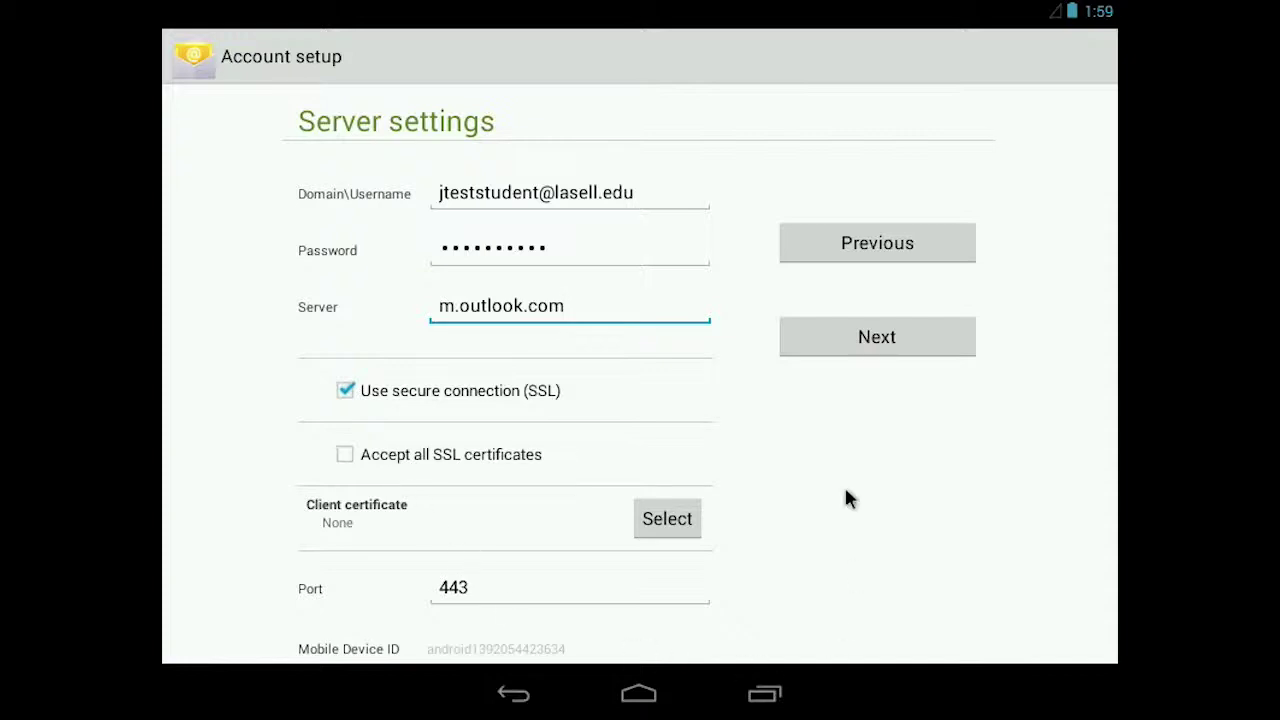
pyautogui.click(846, 350)
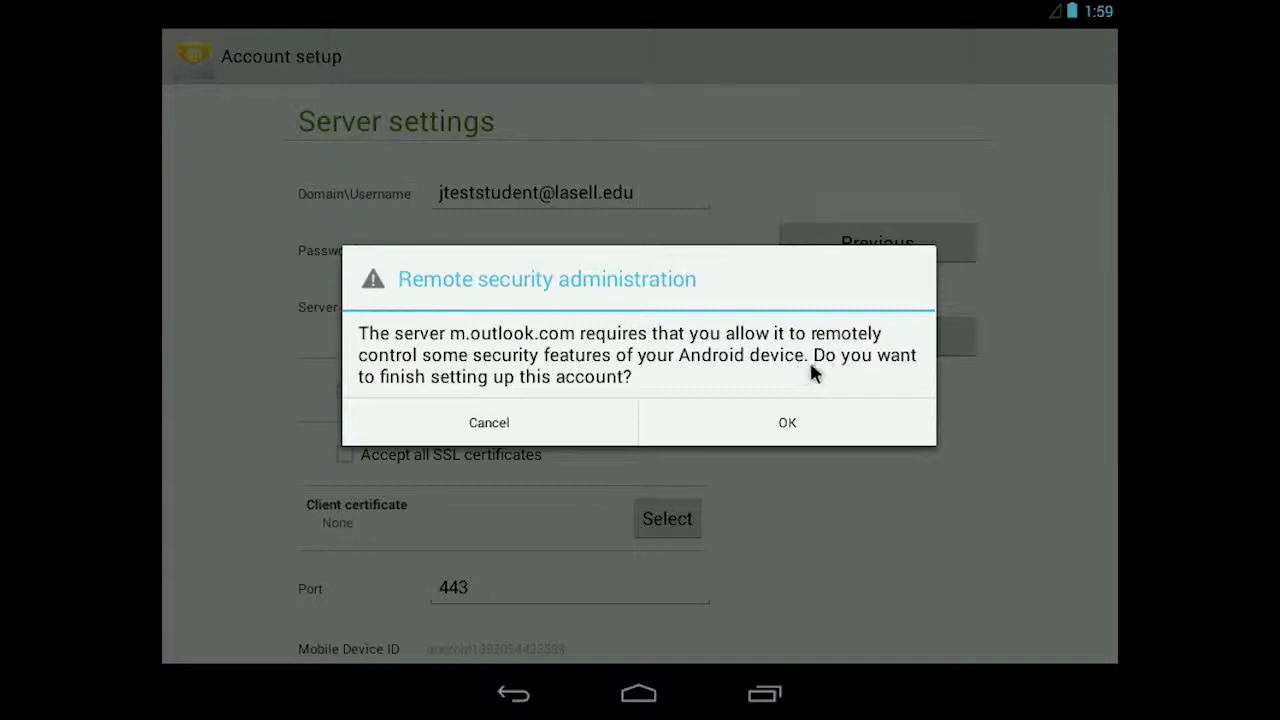
# - Accept the remote security administration request with OK
pyautogui.click(835, 425)
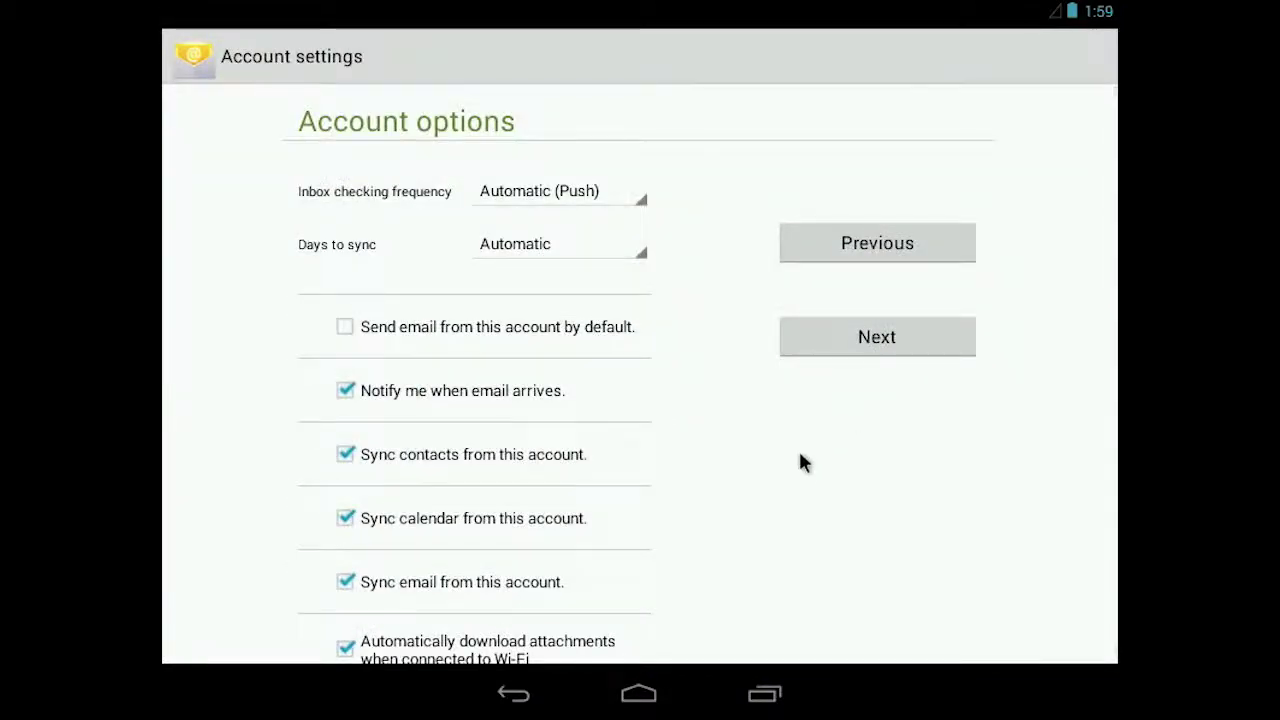
# - Keep the default push and sync options and the default account name
pyautogui.scroll(-1, 798, 448)
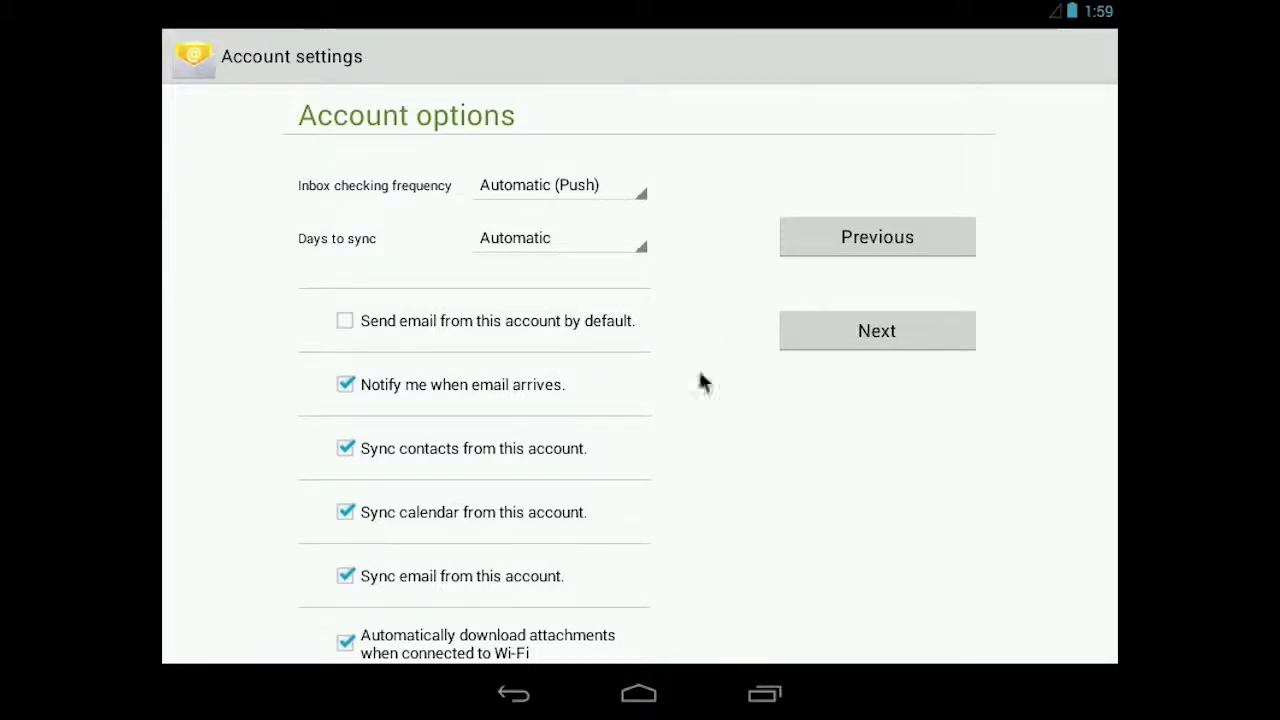
pyautogui.click(882, 336)
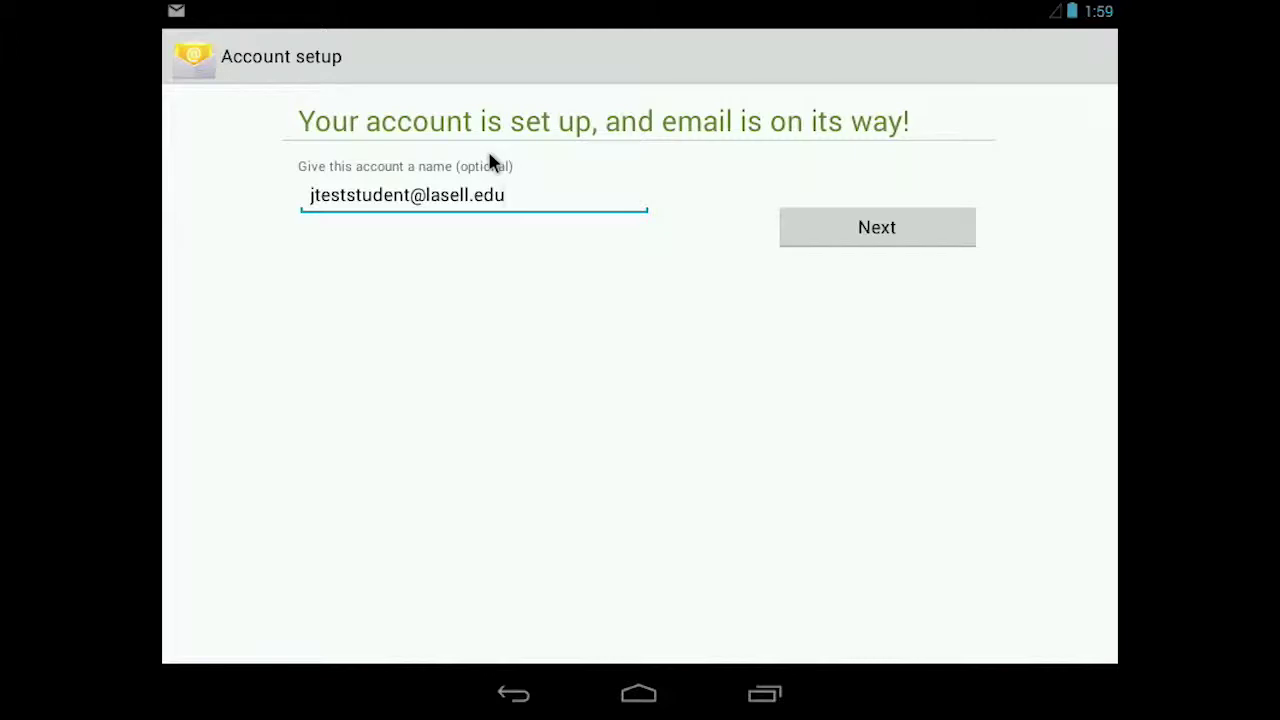
pyautogui.click(816, 224)
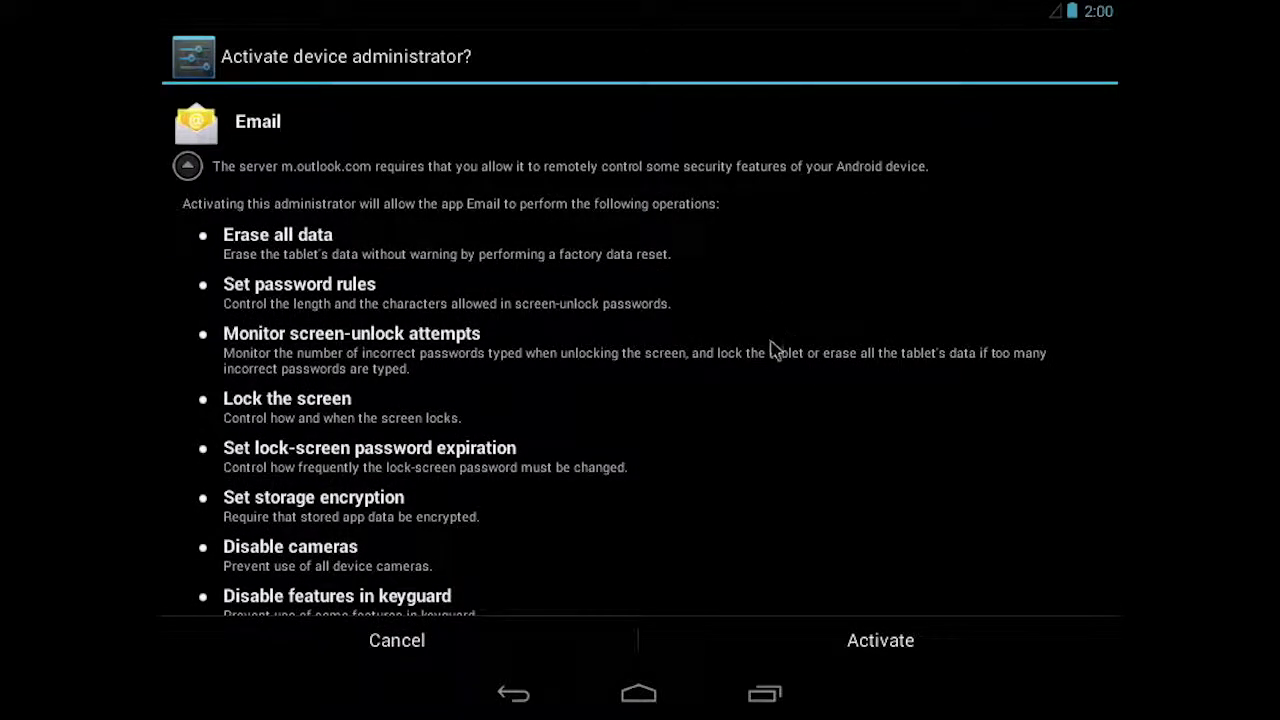
pyautogui.scroll(-1, 752, 414)
pyautogui.scroll(1, 752, 414)
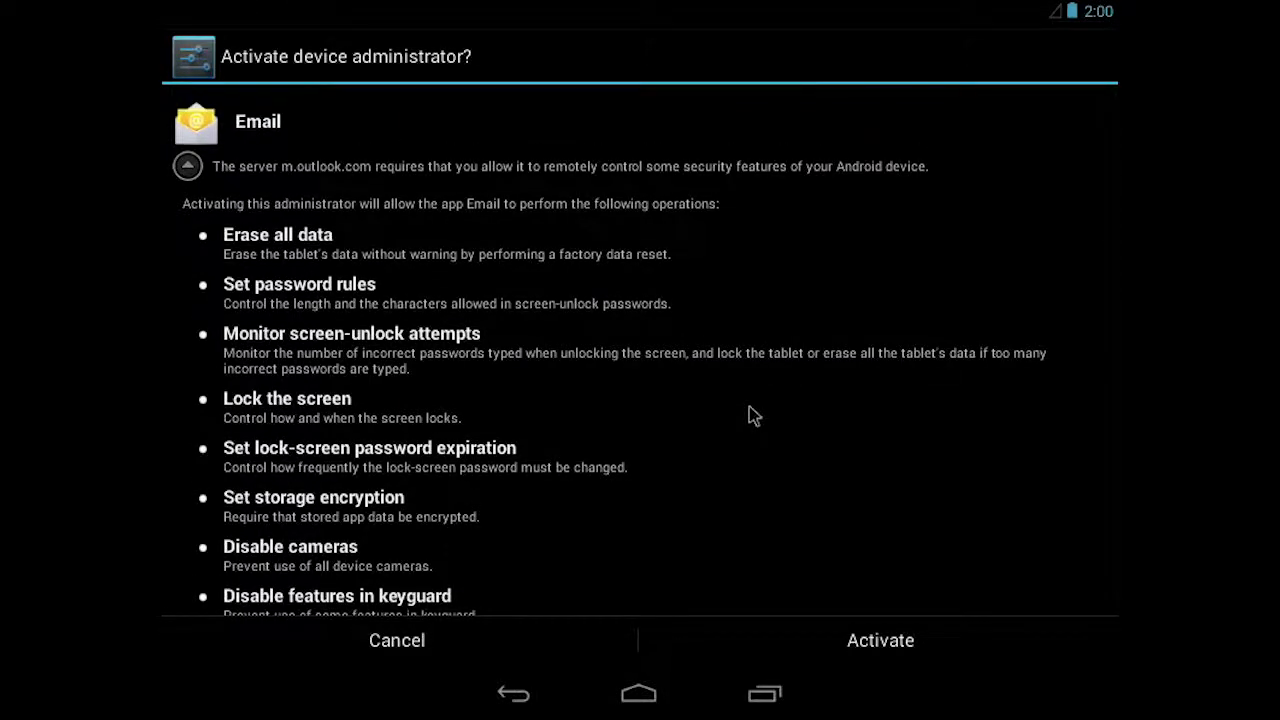
pyautogui.scroll(-1, 1035, 455)
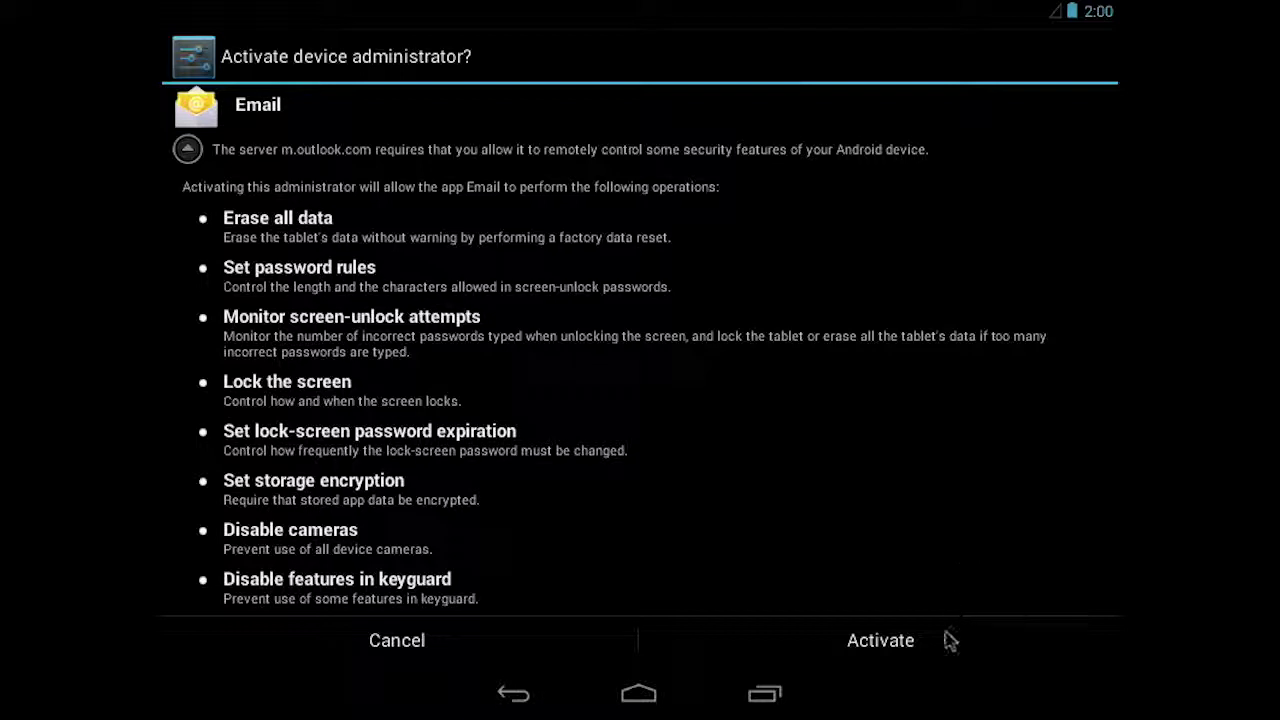
# - Activate Email as device administrator so the inbox starts syncing
pyautogui.click(880, 640)
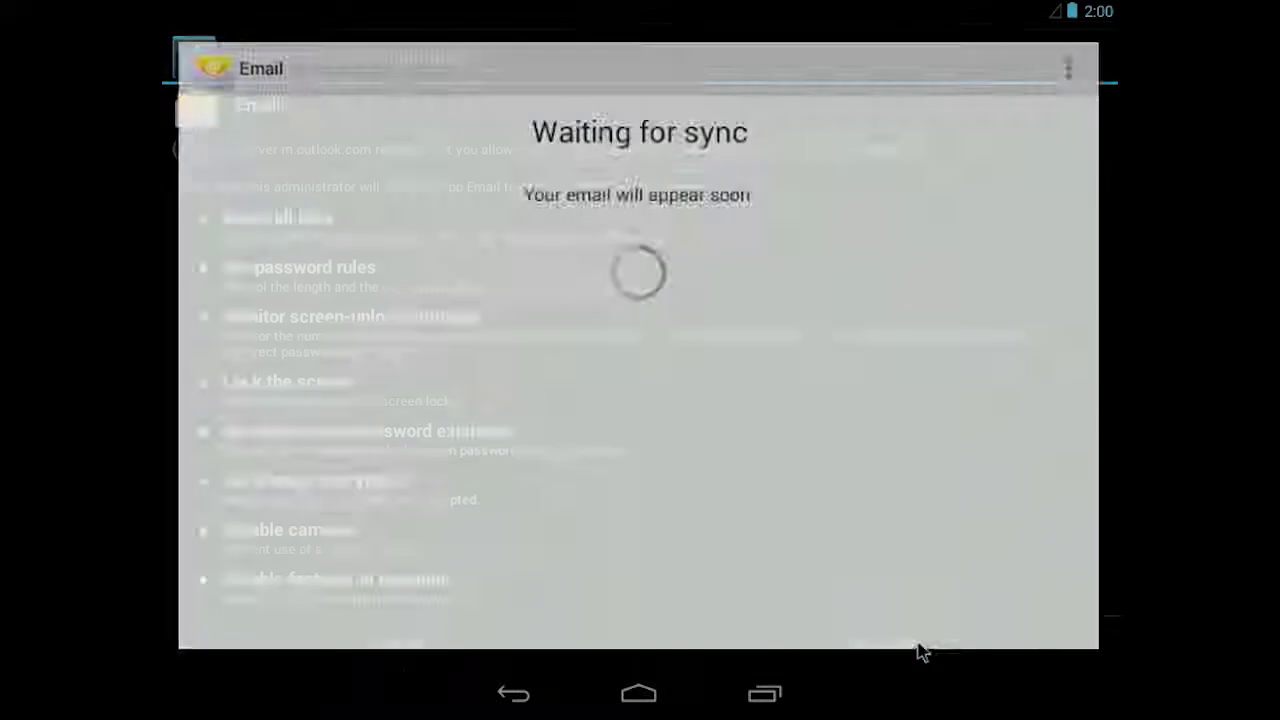